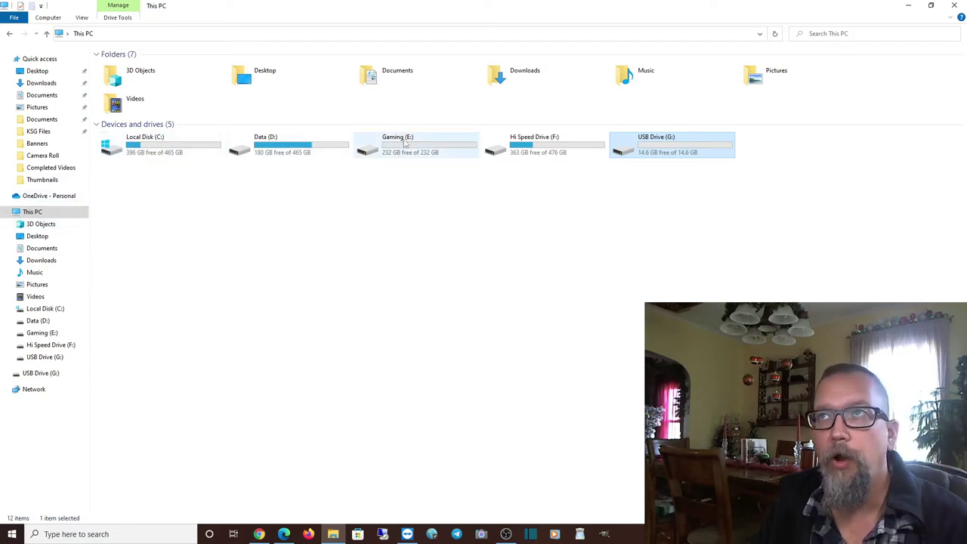
Bring up the USB Drive (G:) context menu and close it without choosing an action.
{"action": "right_click", "coordinate": [658, 150]}
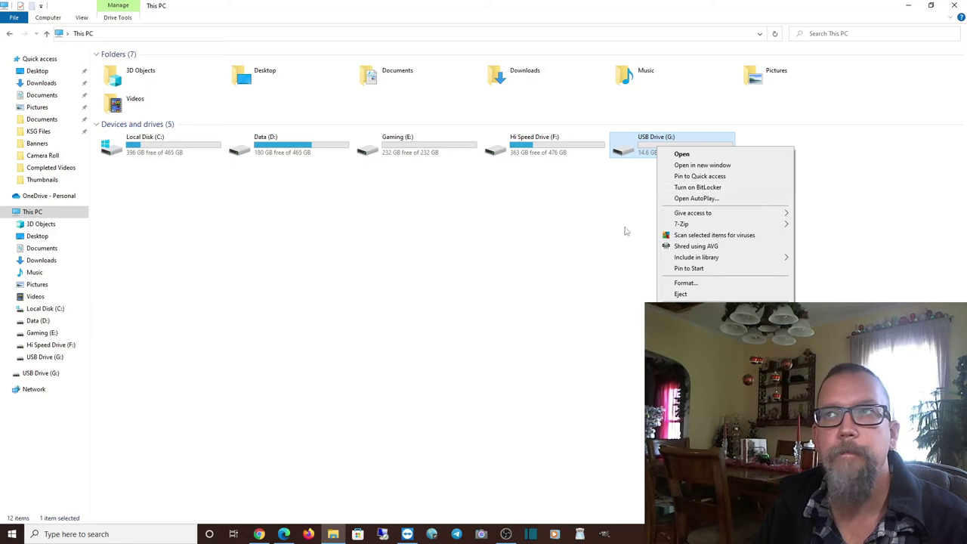
{"action": "left_click", "coordinate": [548, 269]}
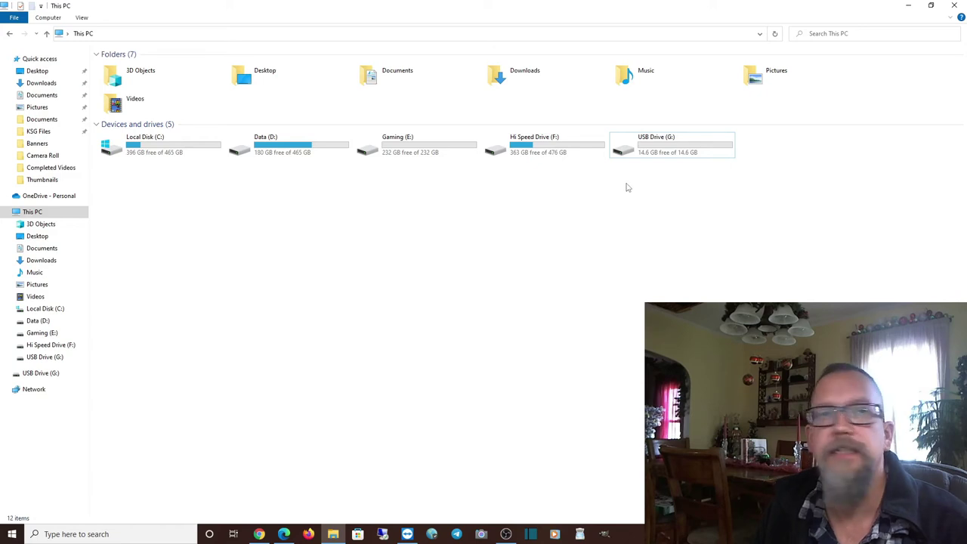
View USB Drive (G:)'s two folders, go back to This PC, and open the drive's context menu.
{"action": "double_click", "coordinate": [663, 144]}
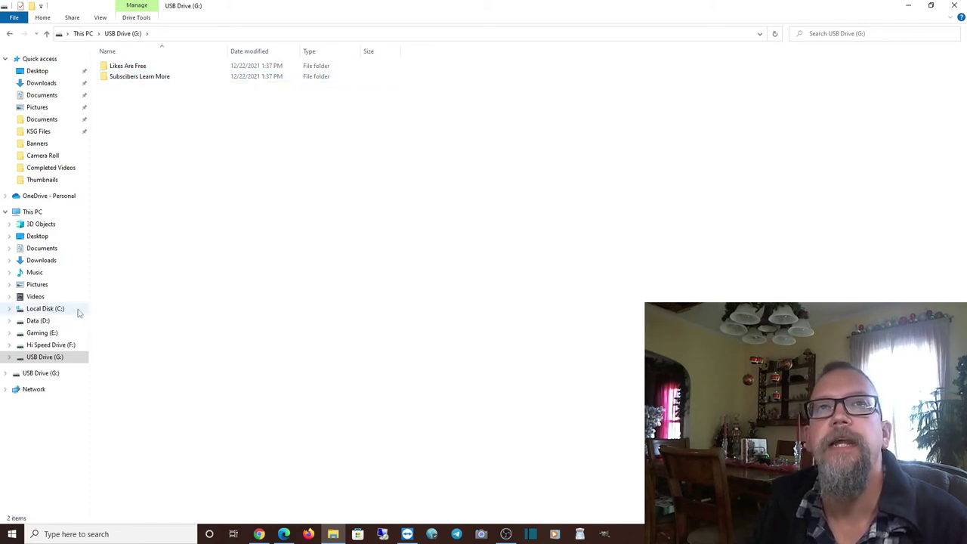
{"action": "left_click", "coordinate": [82, 34]}
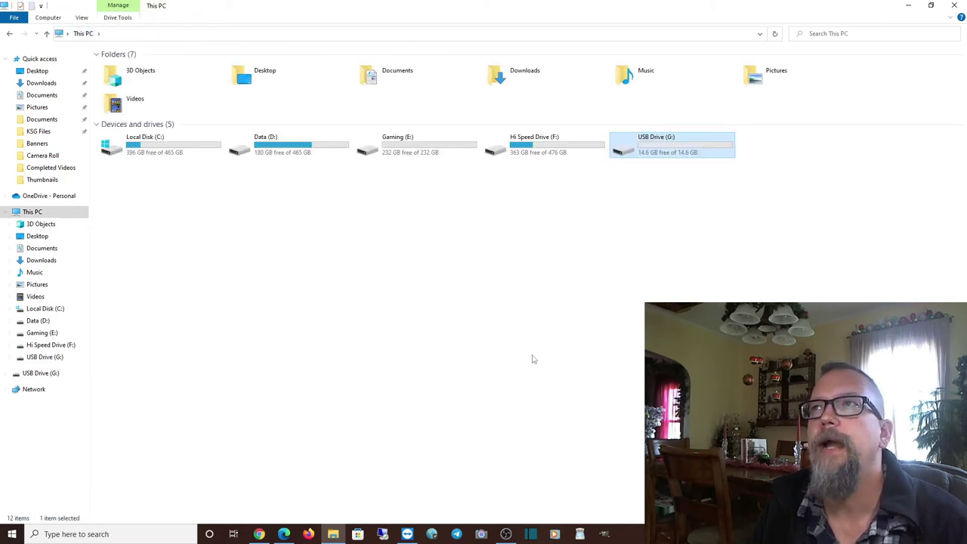
{"action": "right_click", "coordinate": [661, 153]}
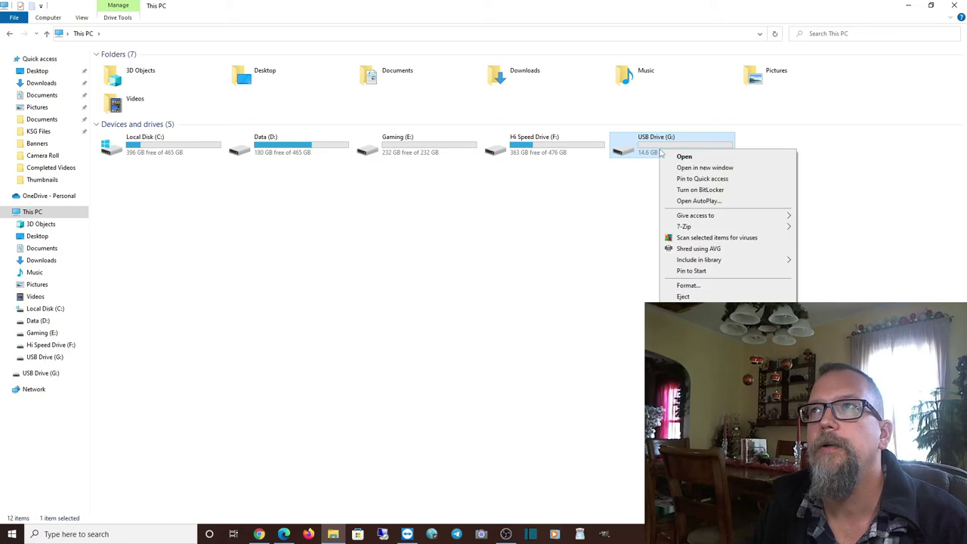
Turn on BitLocker for drive G: with password unlock, entering and confirming the password.
{"action": "left_click", "coordinate": [700, 189]}
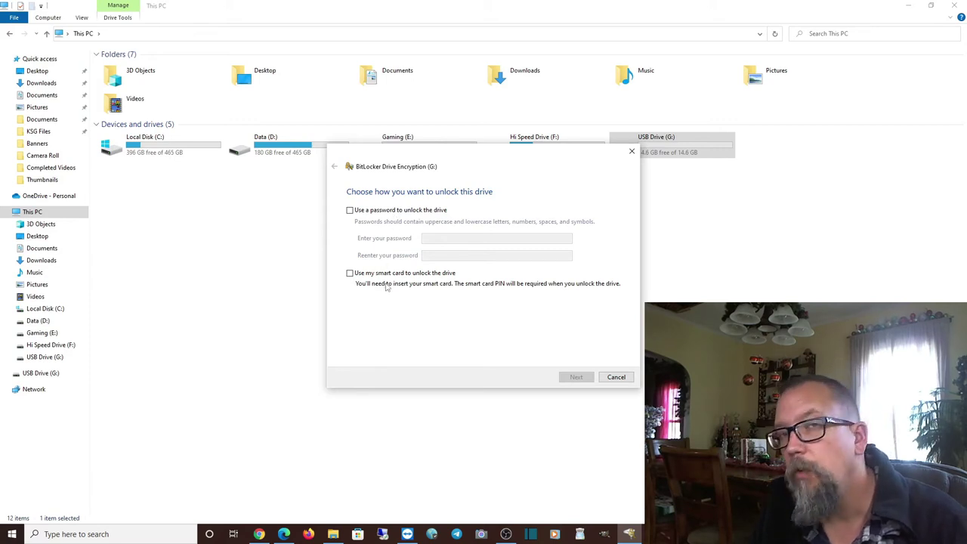
{"action": "left_click", "coordinate": [350, 210]}
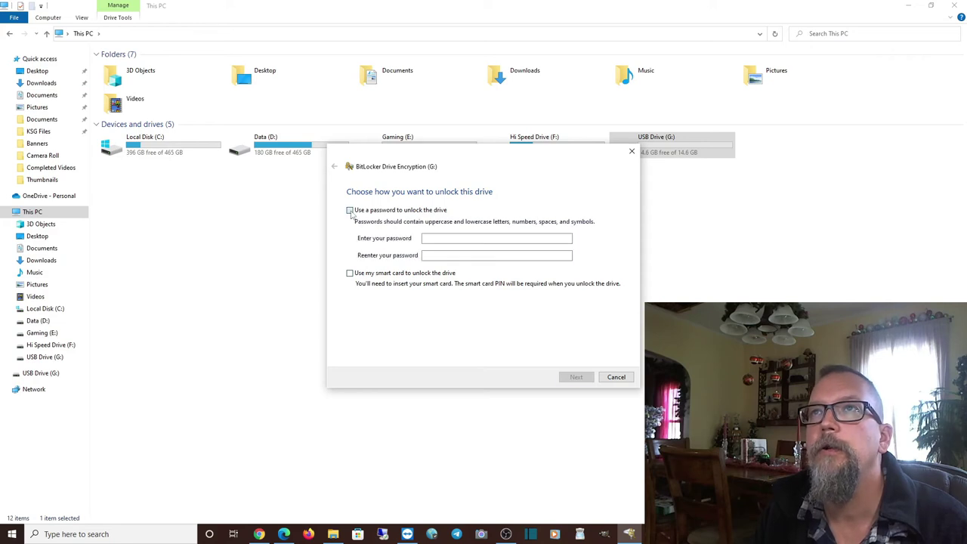
{"action": "left_click", "coordinate": [447, 238]}
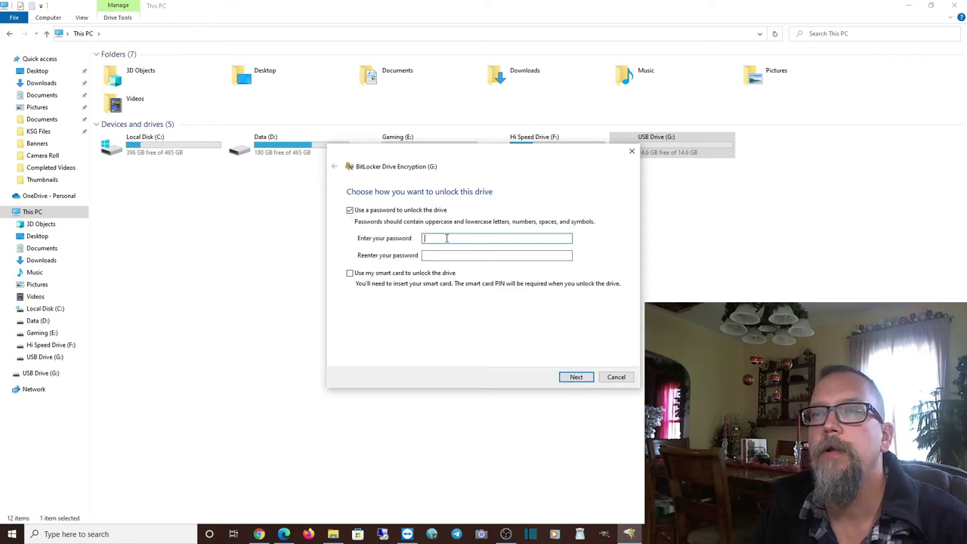
{"action": "type", "text": "********"}
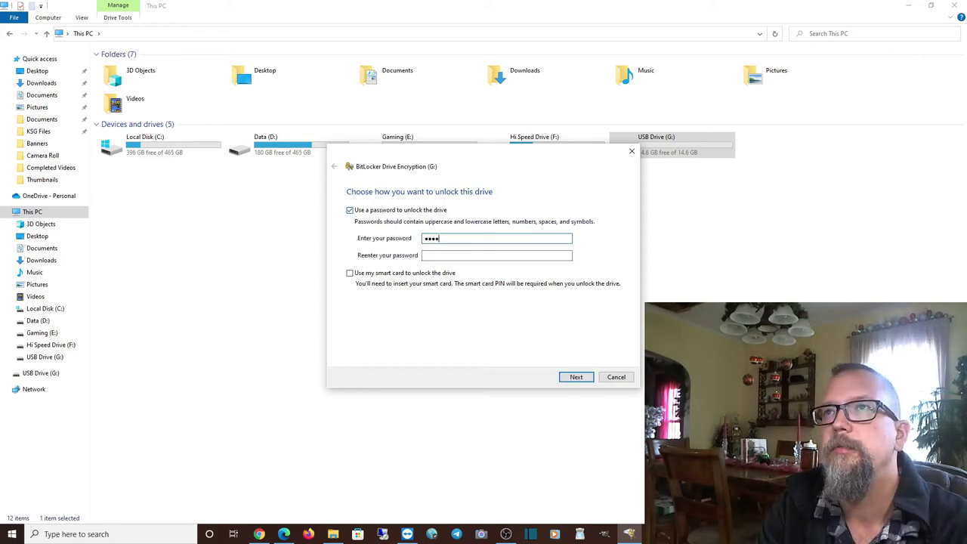
{"action": "key", "text": "Tab"}
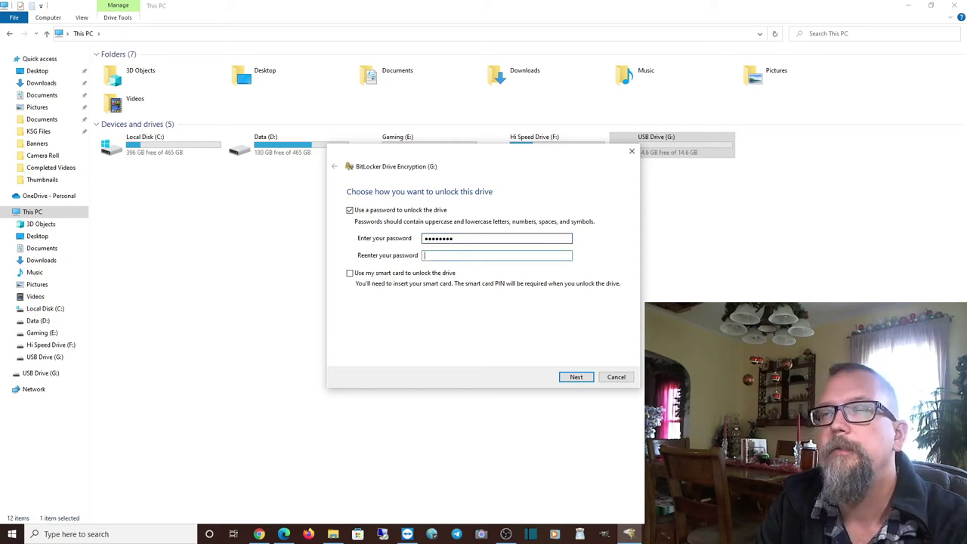
{"action": "type", "text": "********"}
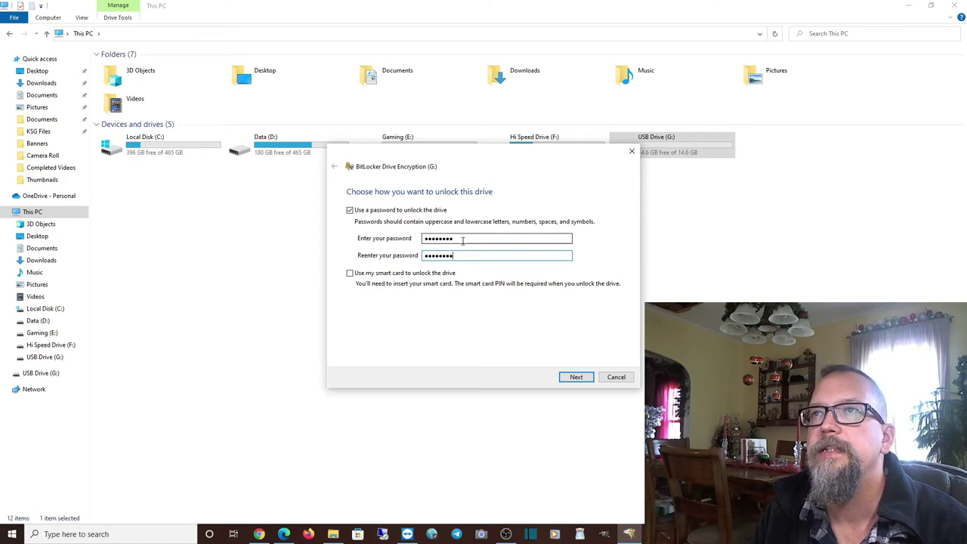
{"action": "left_click", "coordinate": [577, 377]}
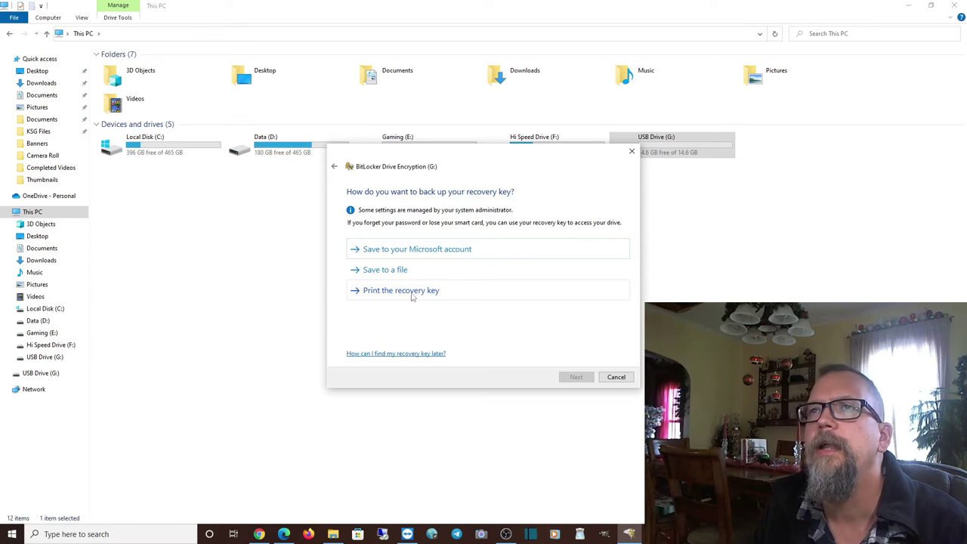
Save the recovery key to Documents as 'BitLocker Recovery Key 2' and continue.
{"action": "left_click", "coordinate": [386, 270]}
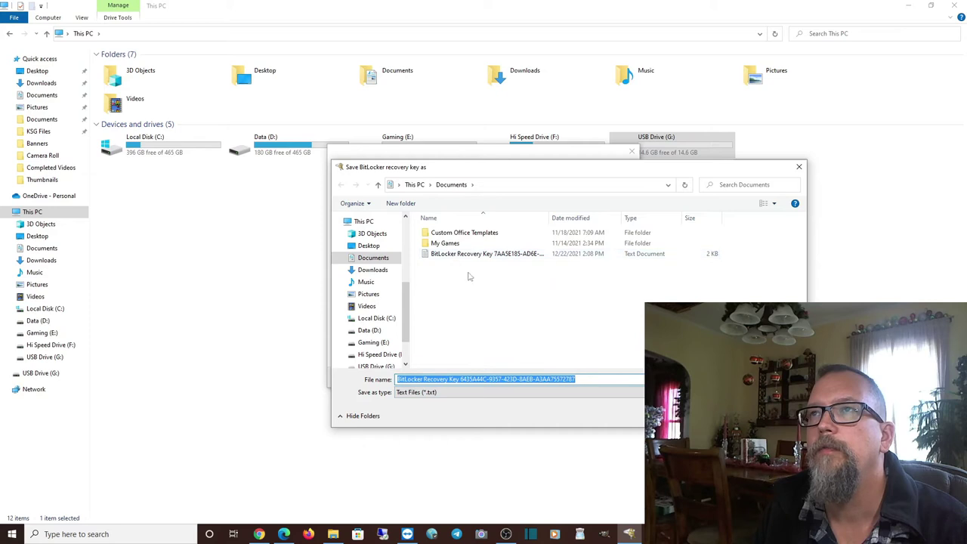
{"action": "left_click", "coordinate": [578, 380]}
{"action": "left_click_drag", "start_coordinate": [578, 379], "coordinate": [461, 380]}
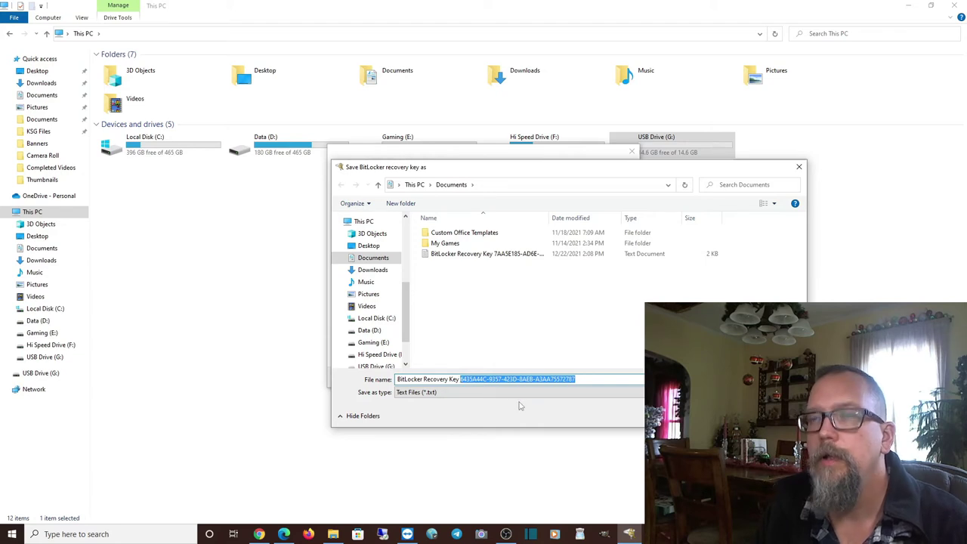
{"action": "key", "text": "BackSpace"}
{"action": "type", "text": "2"}
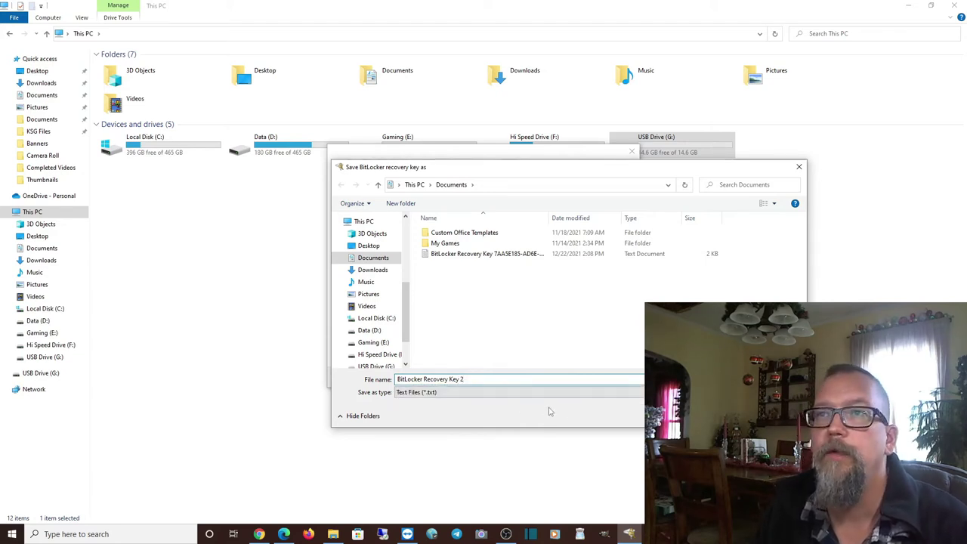
{"action": "key", "text": "Return"}
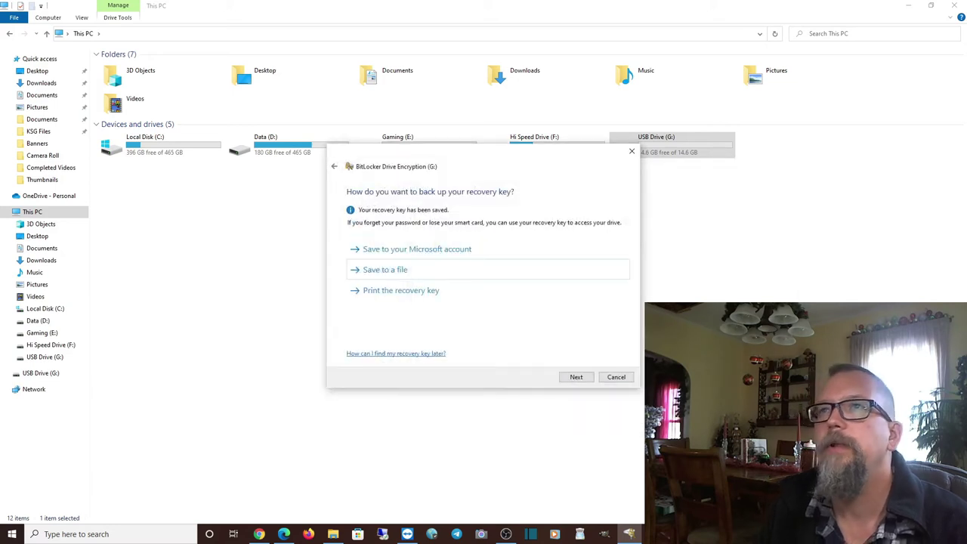
{"action": "left_click", "coordinate": [576, 377]}
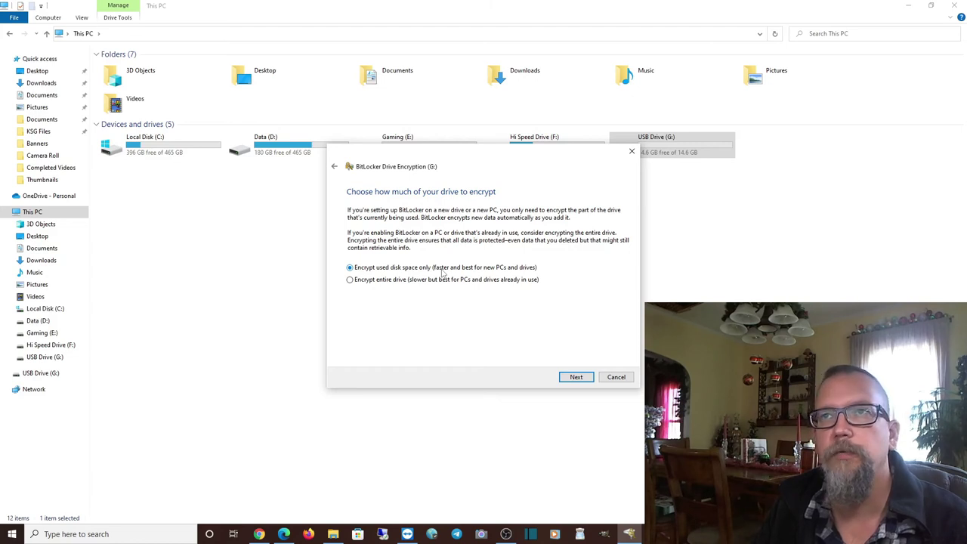
Keep 'Encrypt used disk space only' and proceed to the encryption mode page.
{"action": "left_click", "coordinate": [576, 378]}
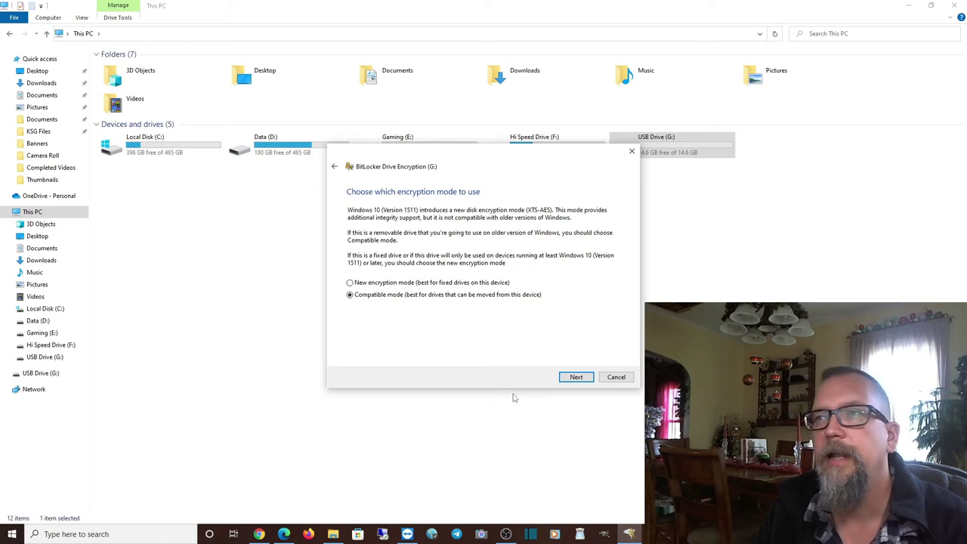
Keep Compatible mode for drive G: and proceed to the Start encrypting page.
{"action": "left_click", "coordinate": [576, 377]}
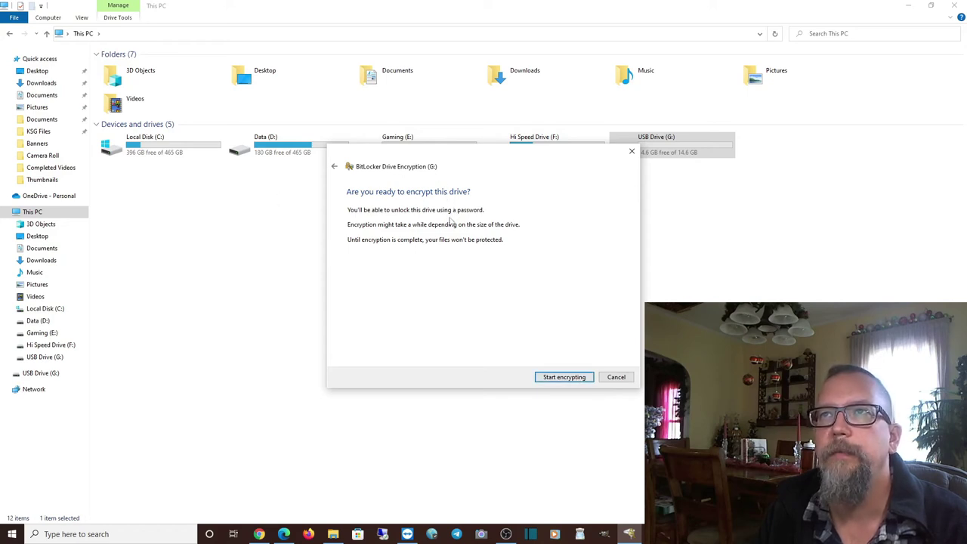
Start encrypting drive G:, dismiss the completion message, and open the drive to view its folders.
{"action": "left_click", "coordinate": [554, 378]}
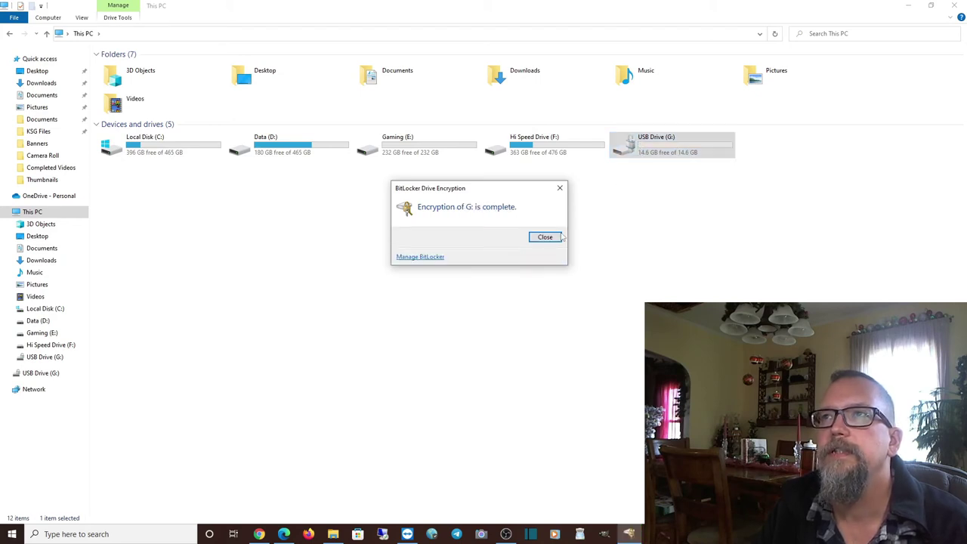
{"action": "left_click", "coordinate": [542, 237]}
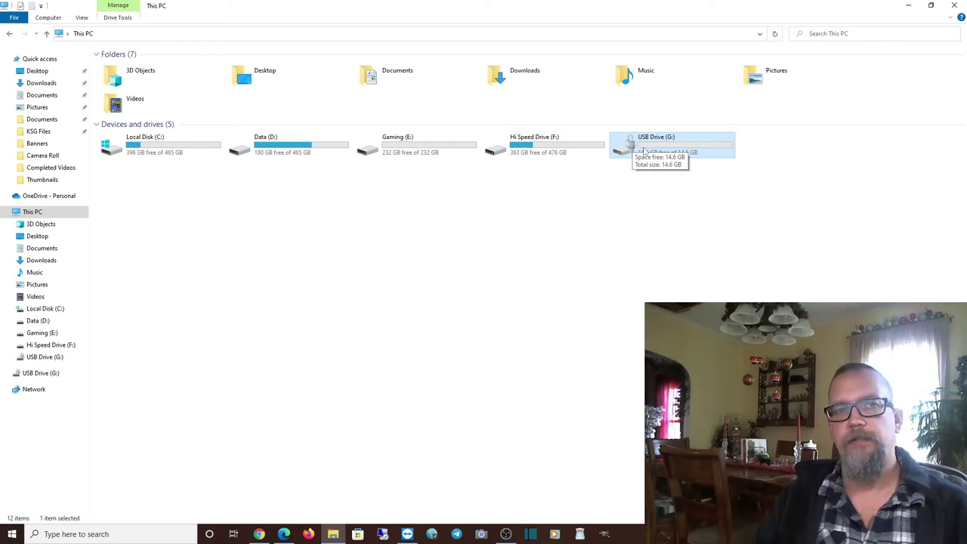
{"action": "double_click", "coordinate": [644, 151]}
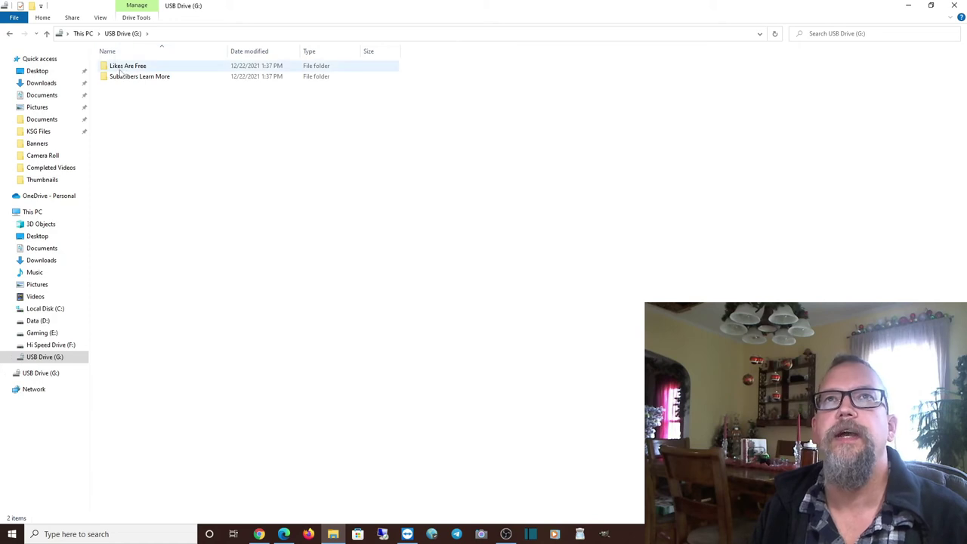
Close the File Explorer window to return to the desktop.
{"action": "left_click", "coordinate": [954, 5]}
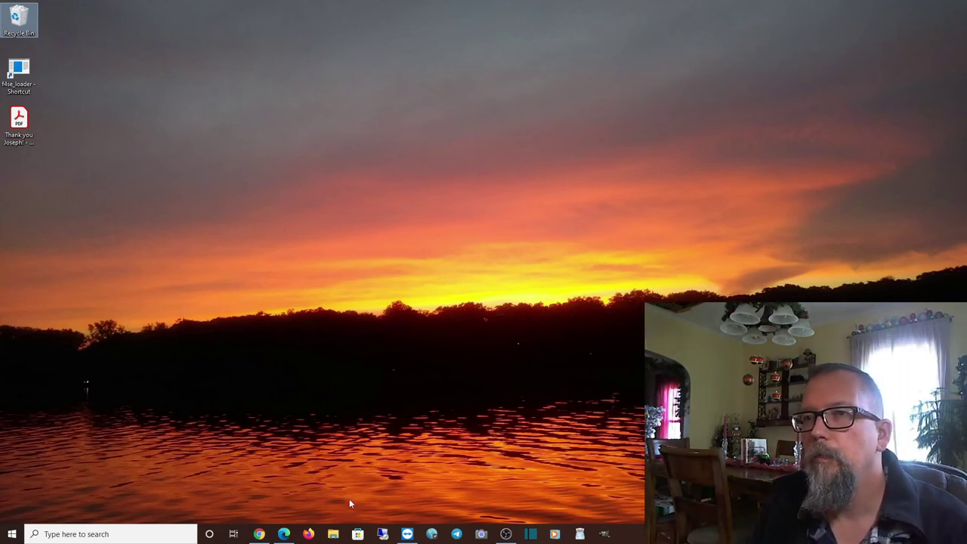
Reopen File Explorer on This PC, select USB Drive (G:), and briefly view Data (D:) before returning.
{"action": "left_click", "coordinate": [333, 535]}
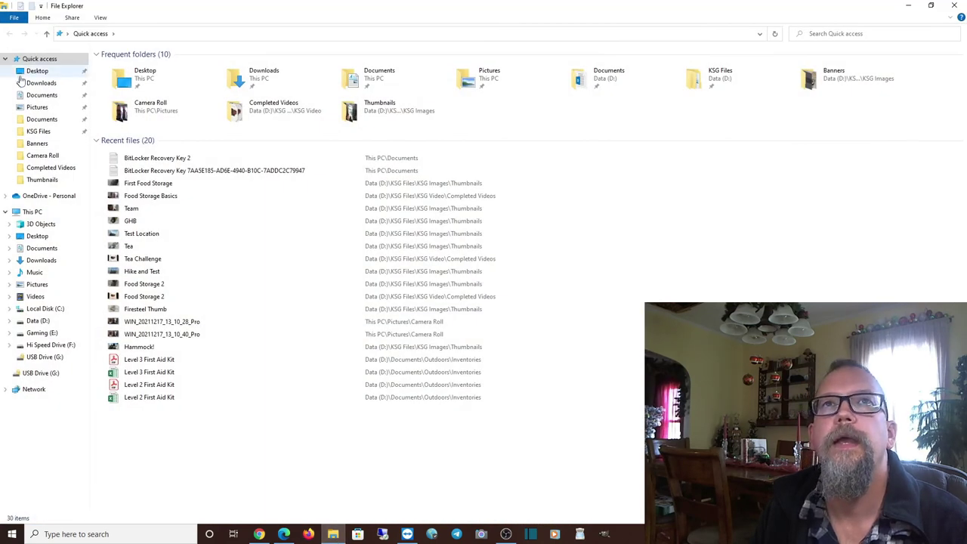
{"action": "left_click", "coordinate": [32, 211]}
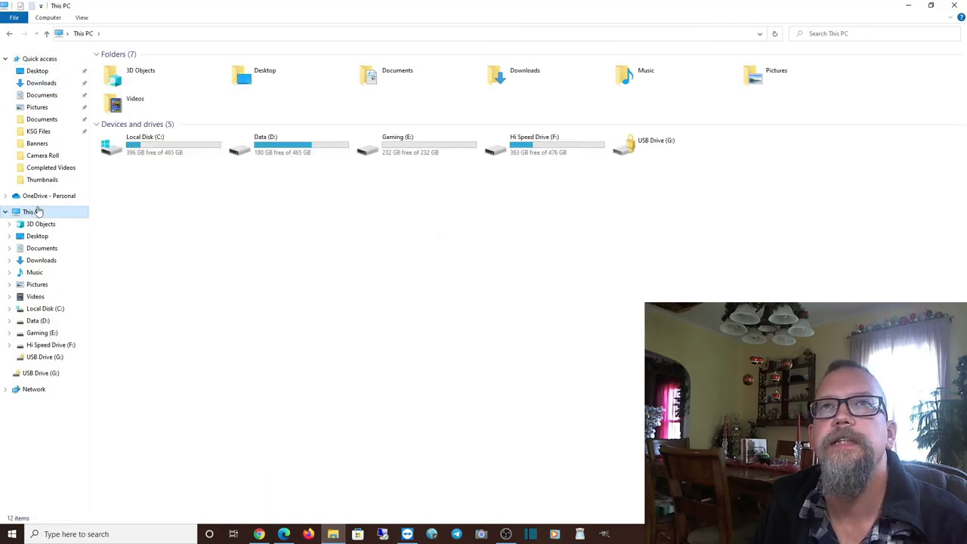
{"action": "left_click", "coordinate": [636, 148]}
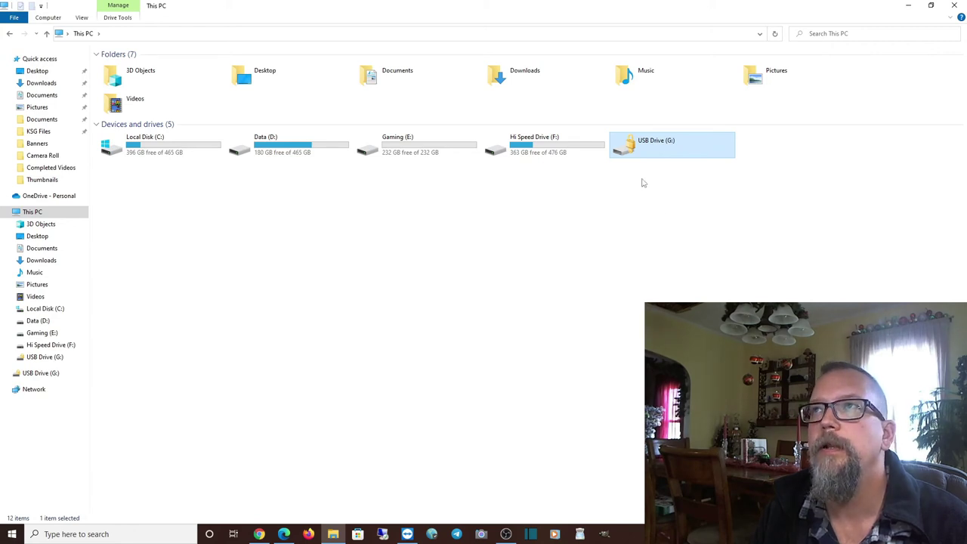
{"action": "double_click", "coordinate": [276, 149]}
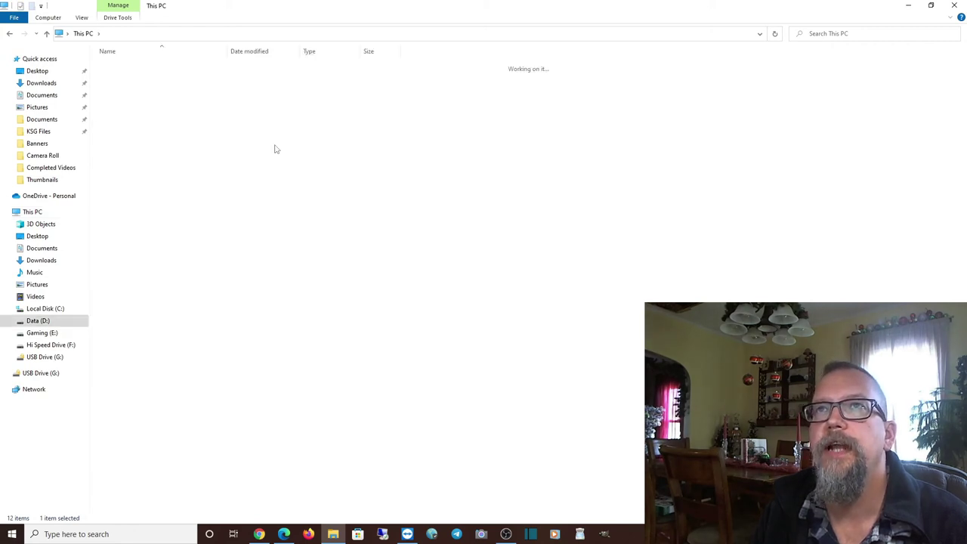
{"action": "left_click", "coordinate": [83, 34]}
Unlock drive G: with its BitLocker password, view its folders, and return to This PC.
{"action": "double_click", "coordinate": [635, 147]}
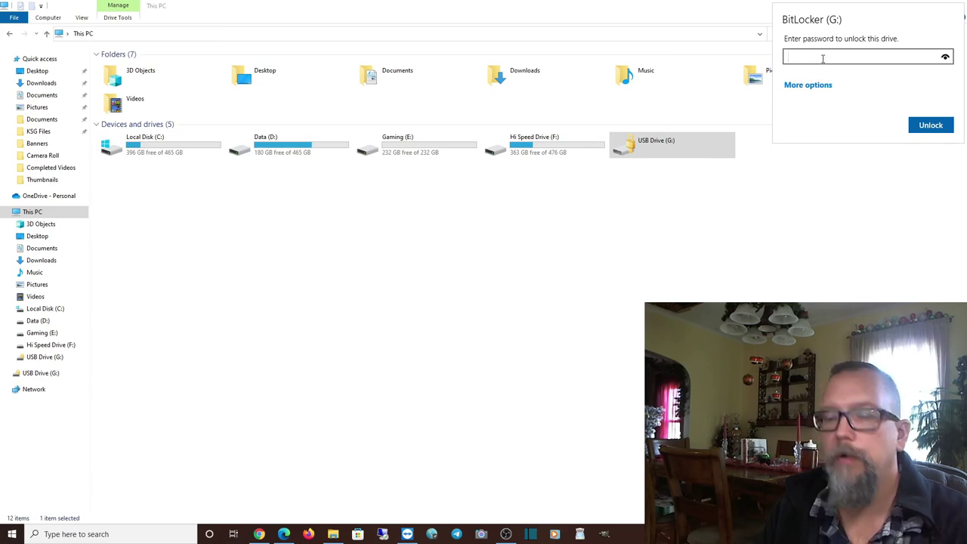
{"action": "type", "text": "••"}
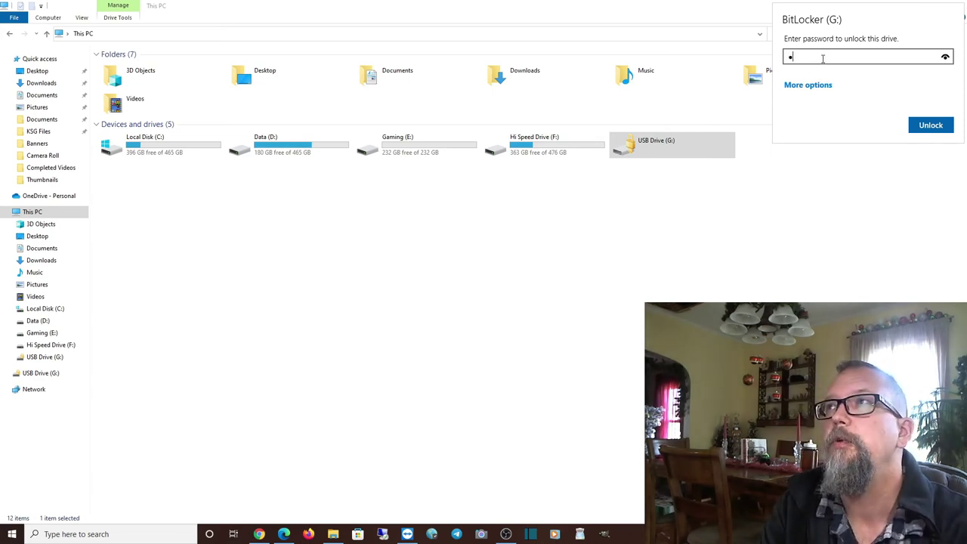
{"action": "type", "text": "••••••"}
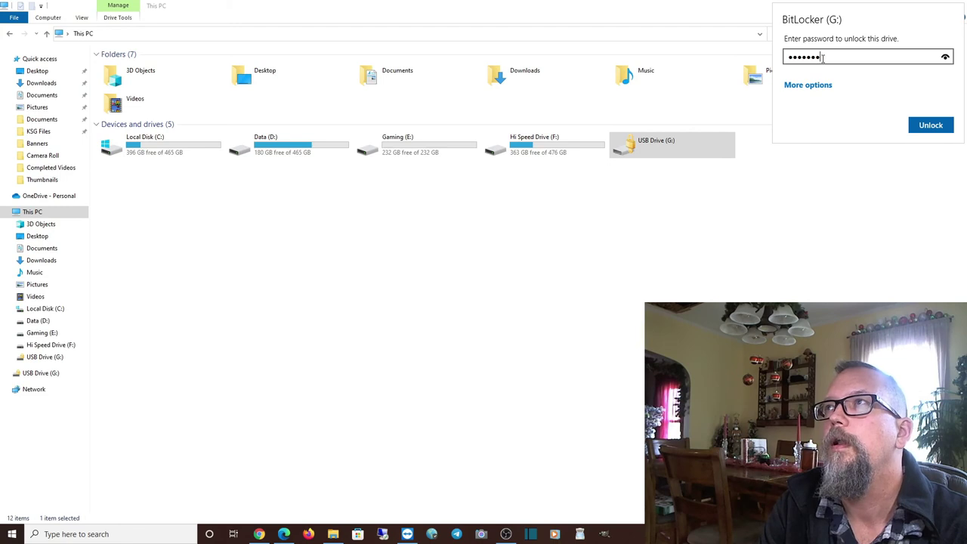
{"action": "type", "text": "•"}
{"action": "key", "text": "Return"}
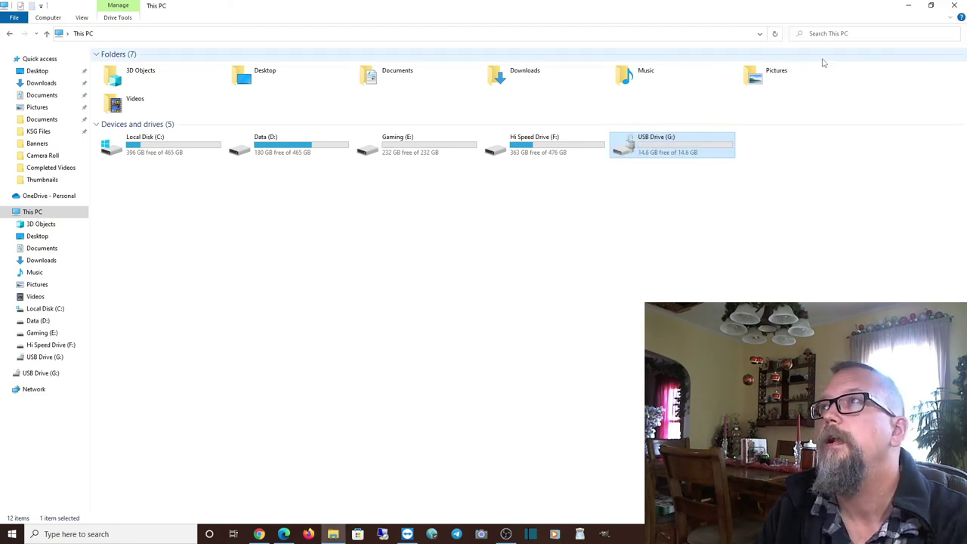
{"action": "double_click", "coordinate": [628, 156]}
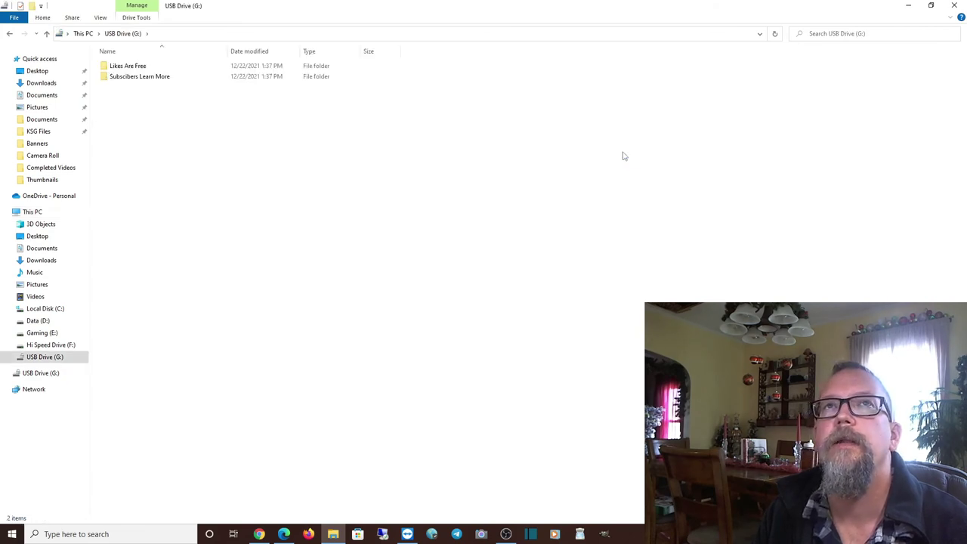
{"action": "left_click", "coordinate": [80, 33]}
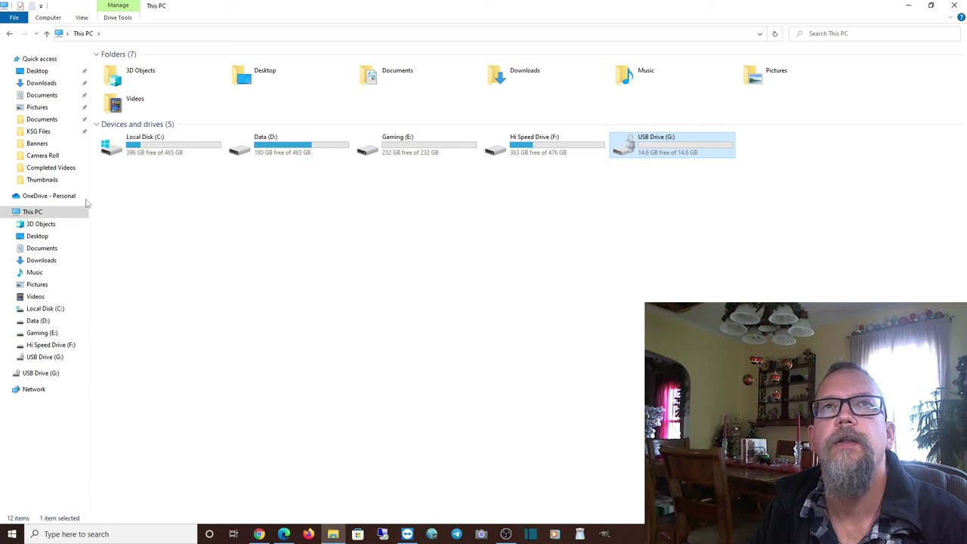
Open the BitLocker Recovery Key 2 text file from Documents, check its identifier and recovery key, then close Notepad.
{"action": "left_click", "coordinate": [50, 96]}
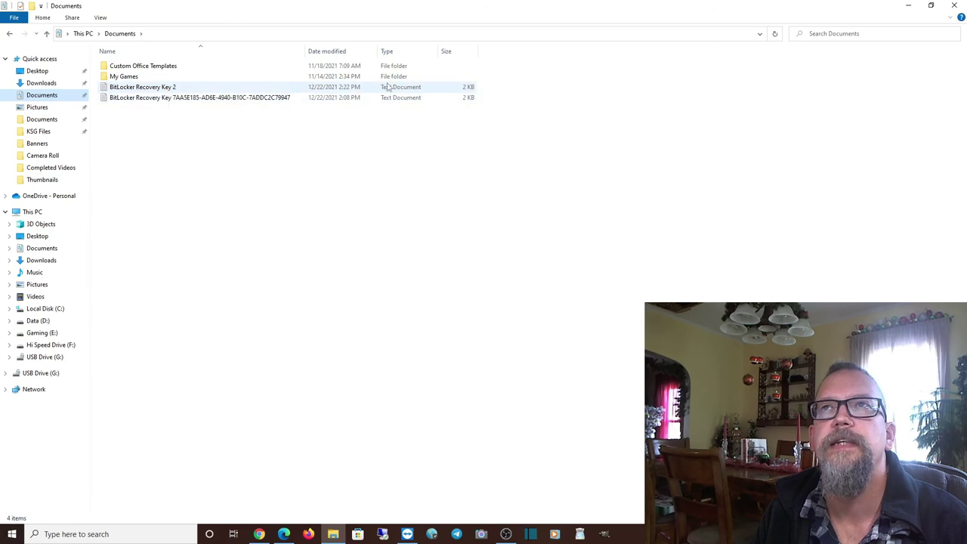
{"action": "double_click", "coordinate": [174, 88]}
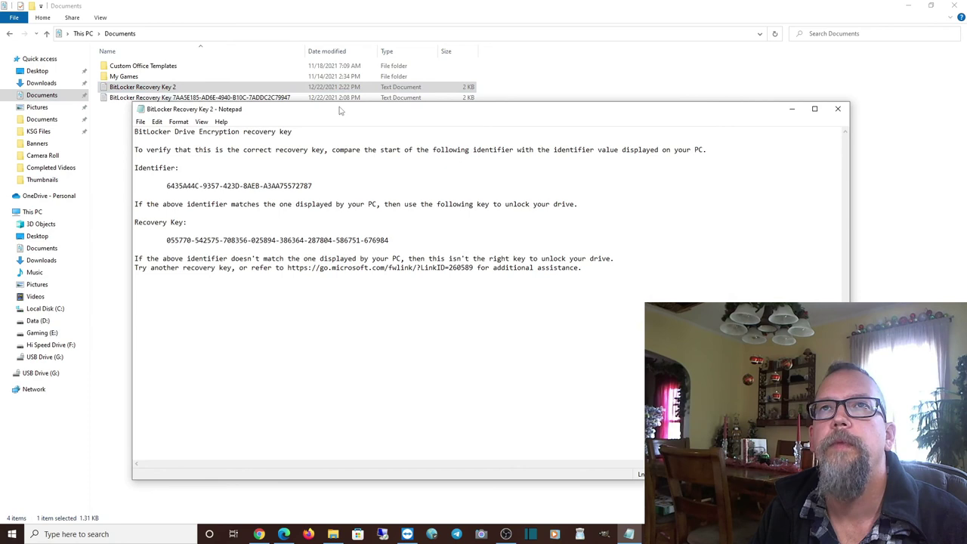
{"action": "left_click_drag", "start_coordinate": [340, 112], "coordinate": [333, 97]}
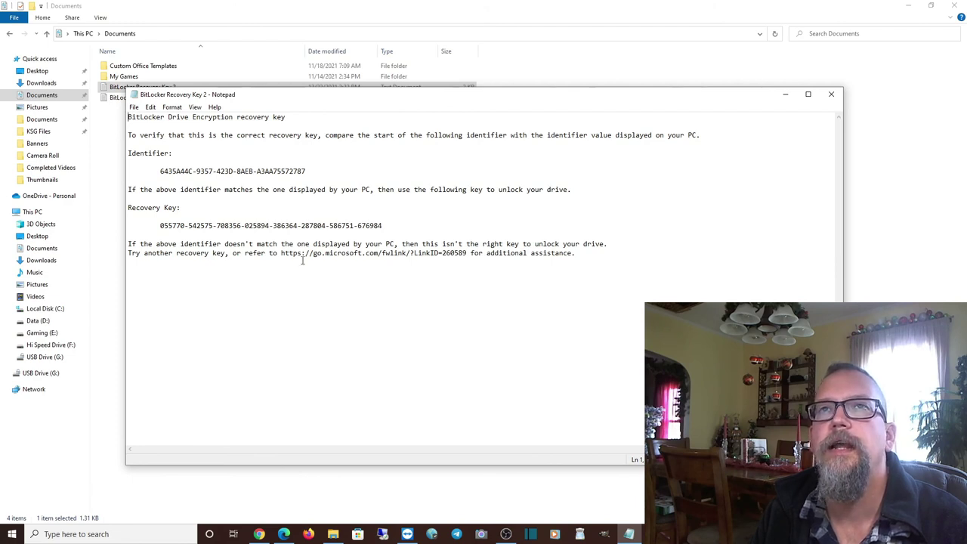
{"action": "left_click", "coordinate": [832, 96]}
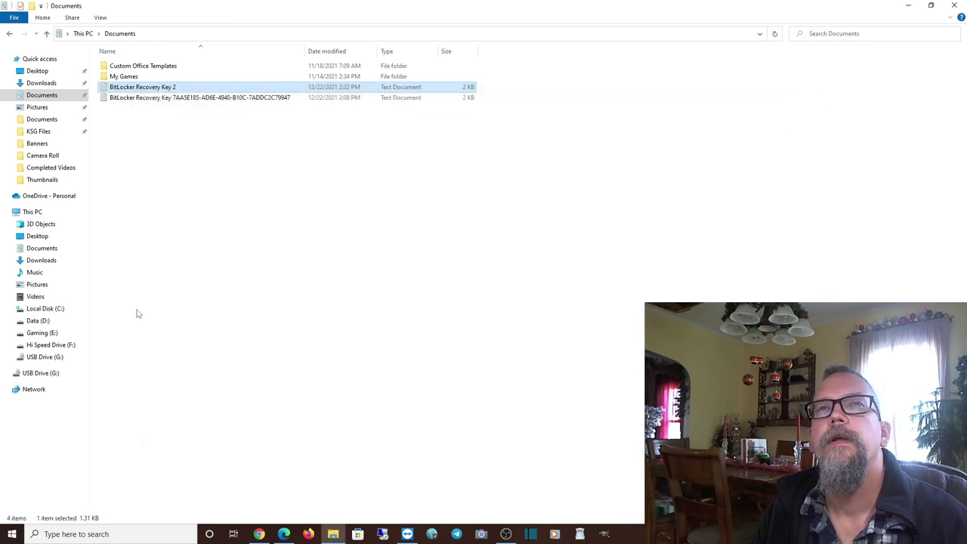